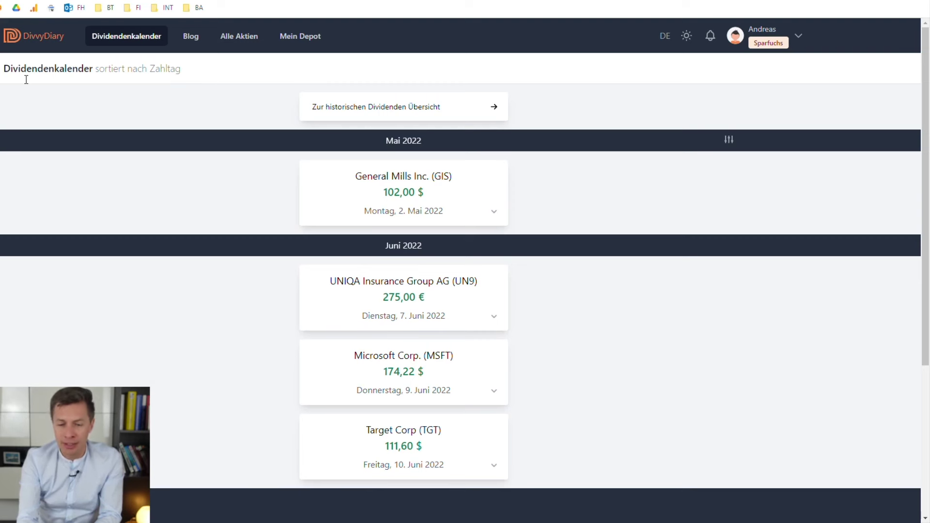
# Review the dividend calendar's sorting and securities settings without changing them, and open the blog overview.
pyautogui.click(730, 142)
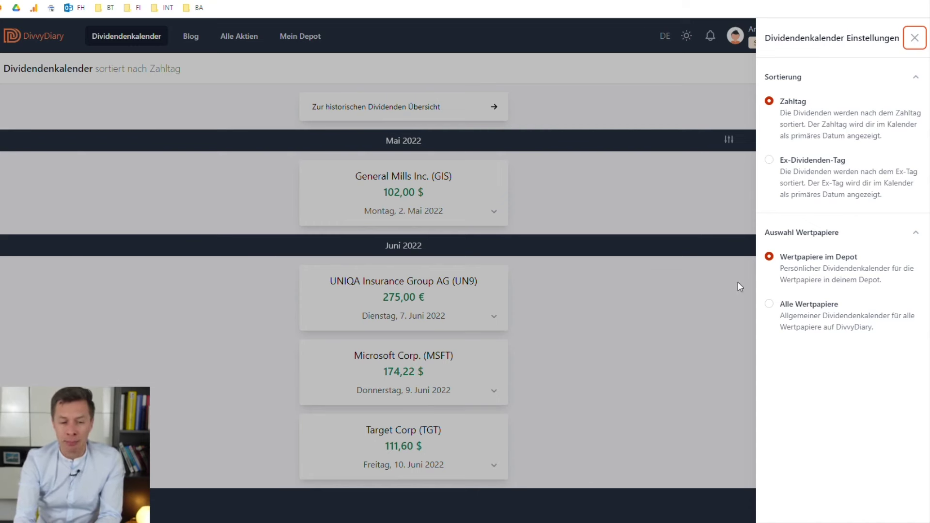
pyautogui.click(662, 313)
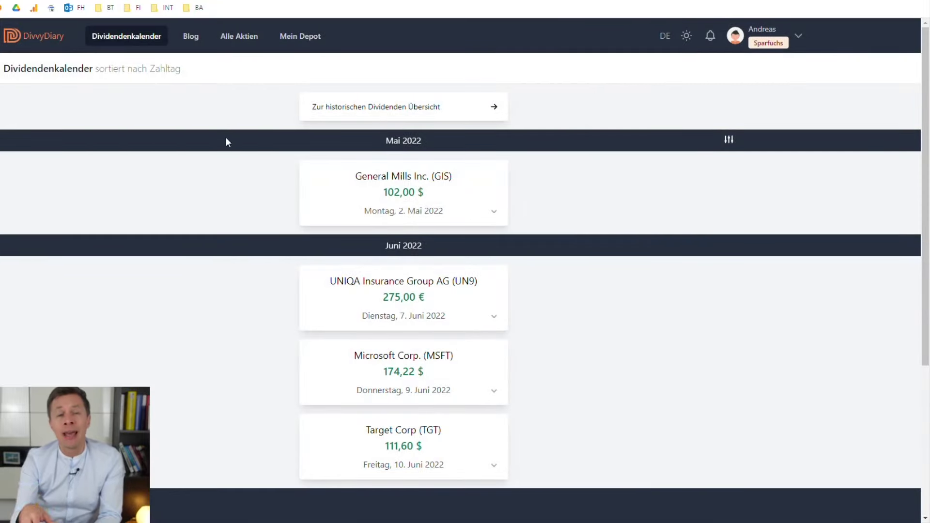
pyautogui.click(195, 44)
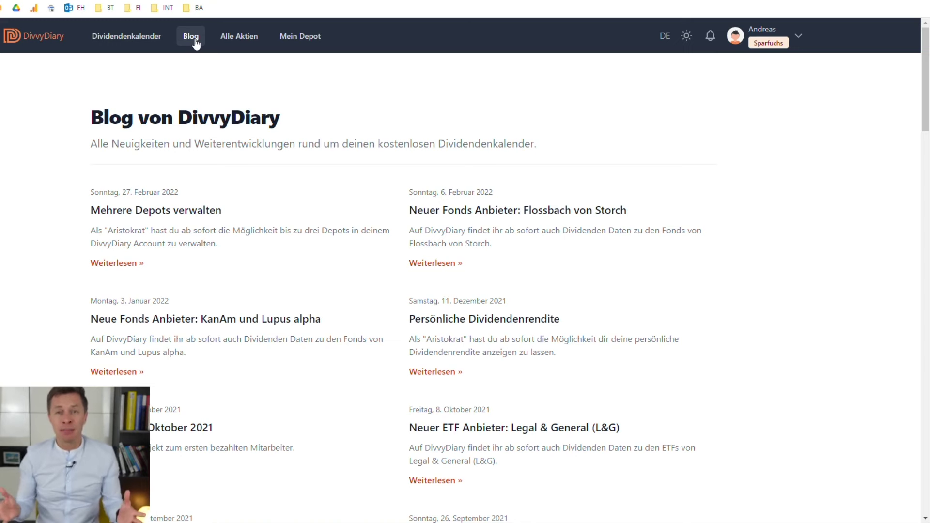
# Search the full stock list for "voestal" and open the dividend history of voestalpine AG.
pyautogui.click(246, 40)
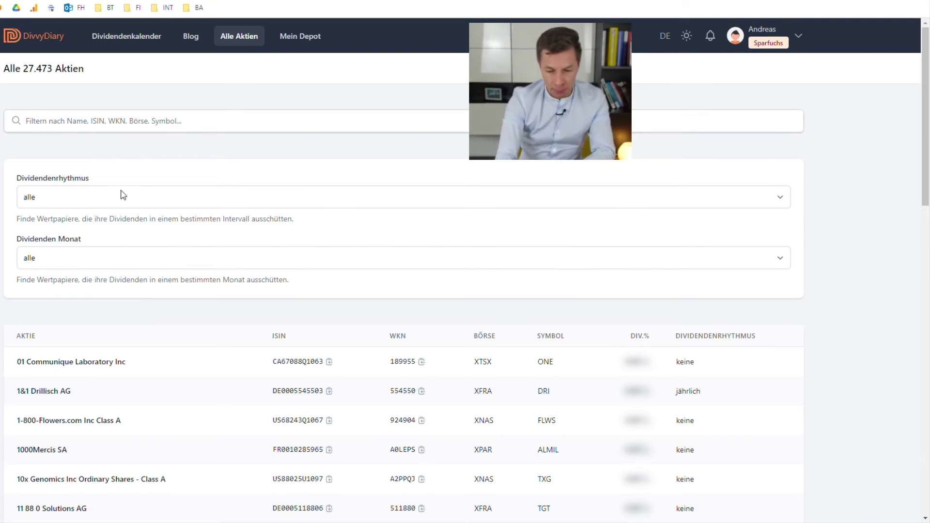
pyautogui.click(96, 121)
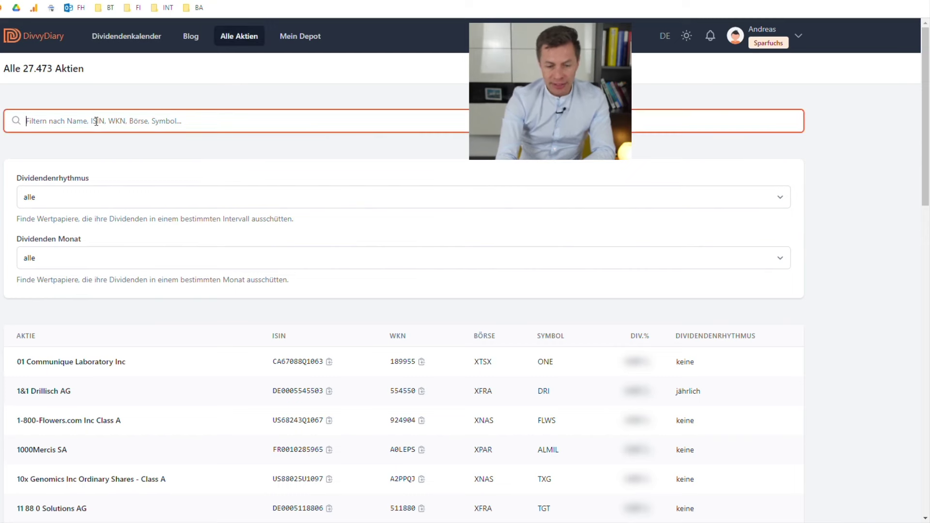
pyautogui.write('voe')
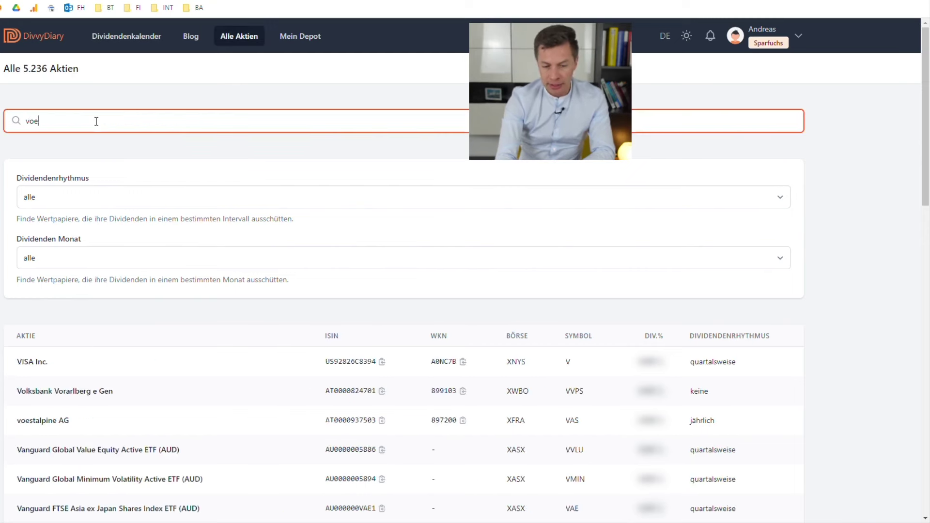
pyautogui.write('stal')
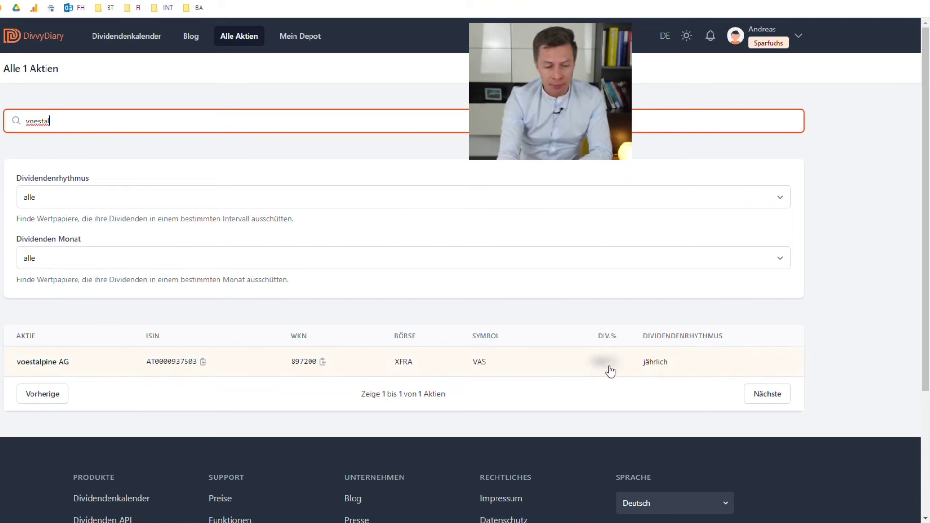
pyautogui.click(55, 364)
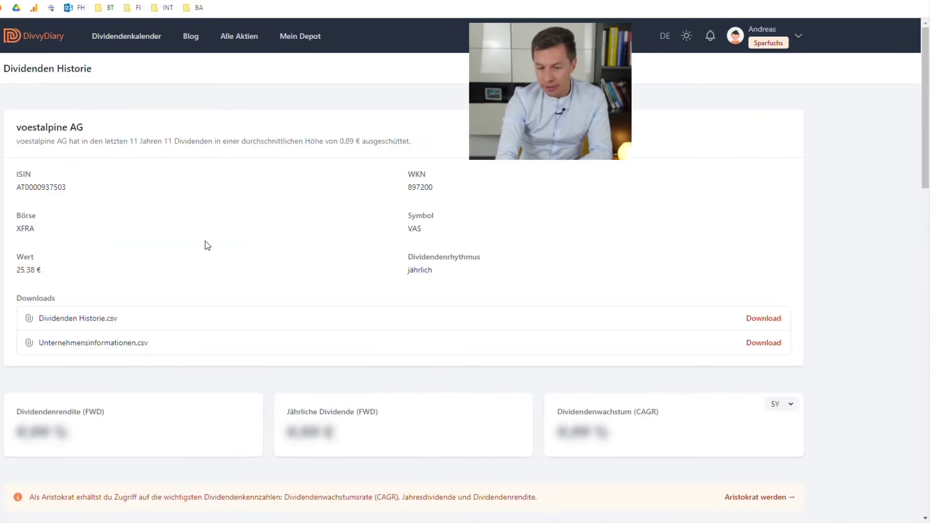
# Display voestalpine AG's dividend chart for the entire available period and review the table of individual payouts.
pyautogui.scroll(-2, 208, 246)
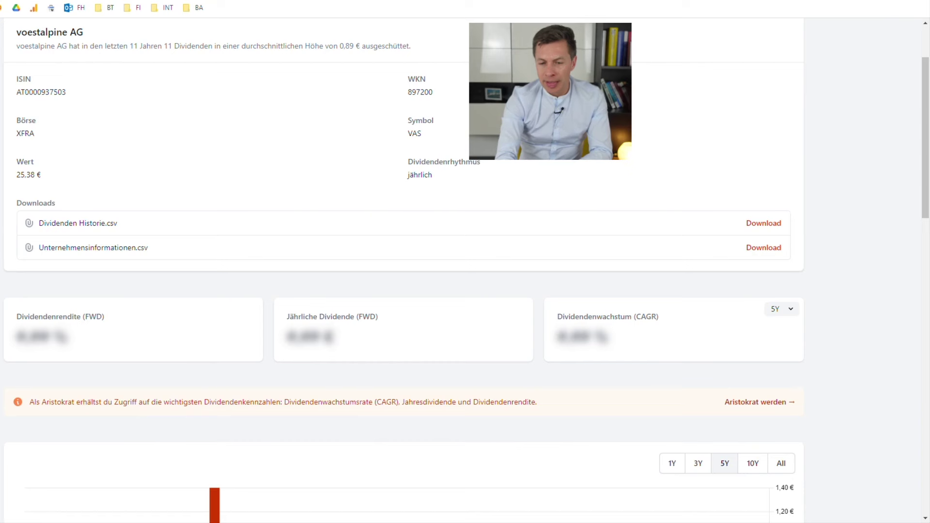
pyautogui.scroll(-6, 172, 328)
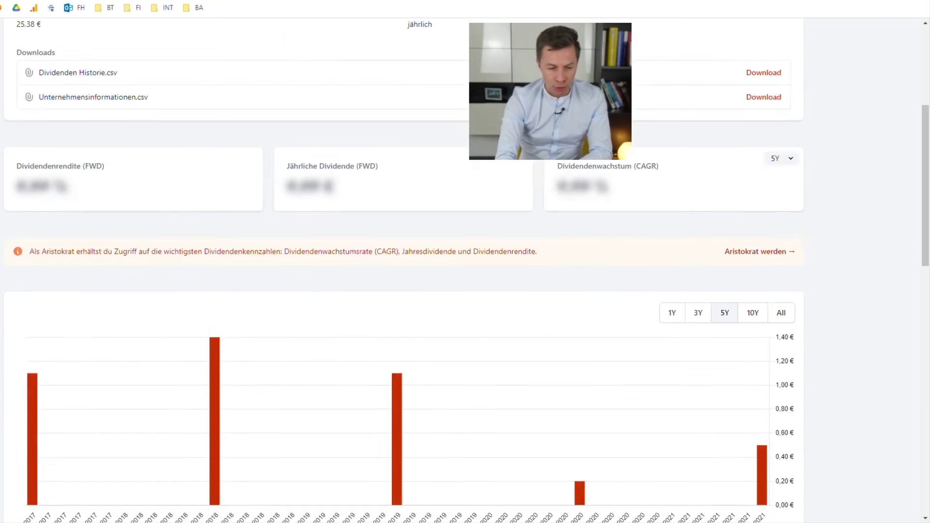
pyautogui.moveTo(766, 322)
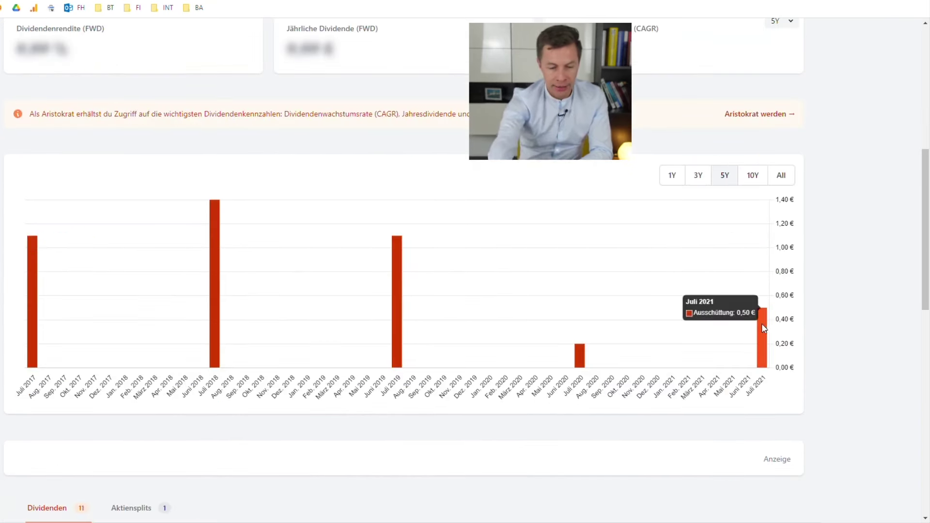
pyautogui.click(782, 178)
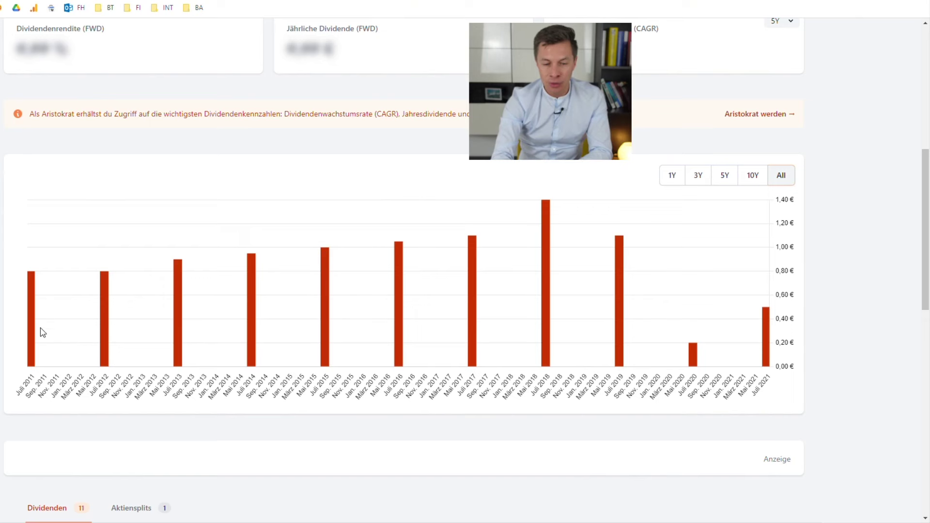
pyautogui.scroll(-6, 336, 507)
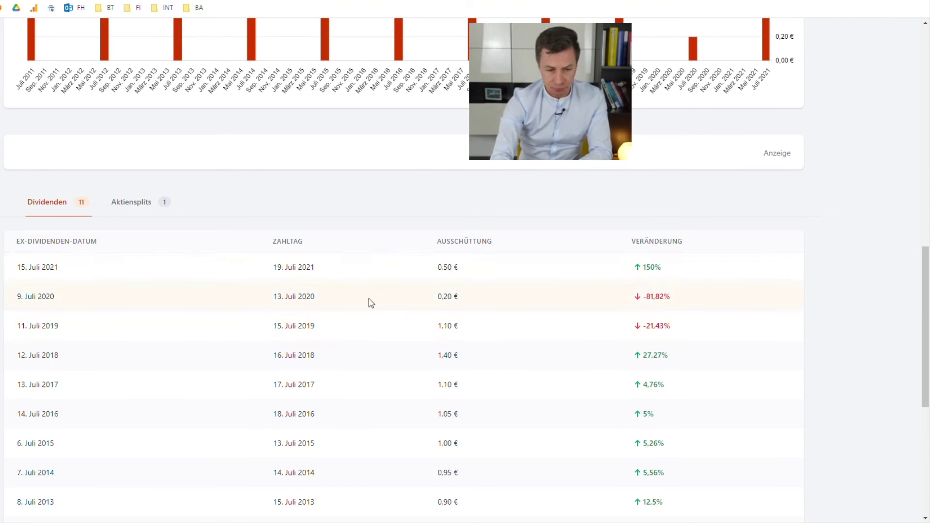
pyautogui.scroll(15, 152, 213)
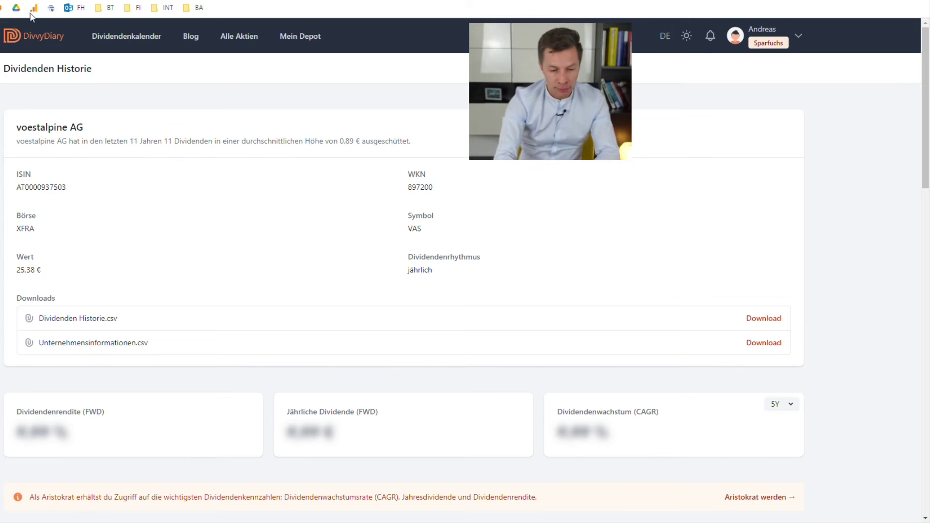
# Search the full stock list for "rbi" and "raiffeisen", and open the dividend history of Raiffeisen Bank International AG.
pyautogui.click(236, 43)
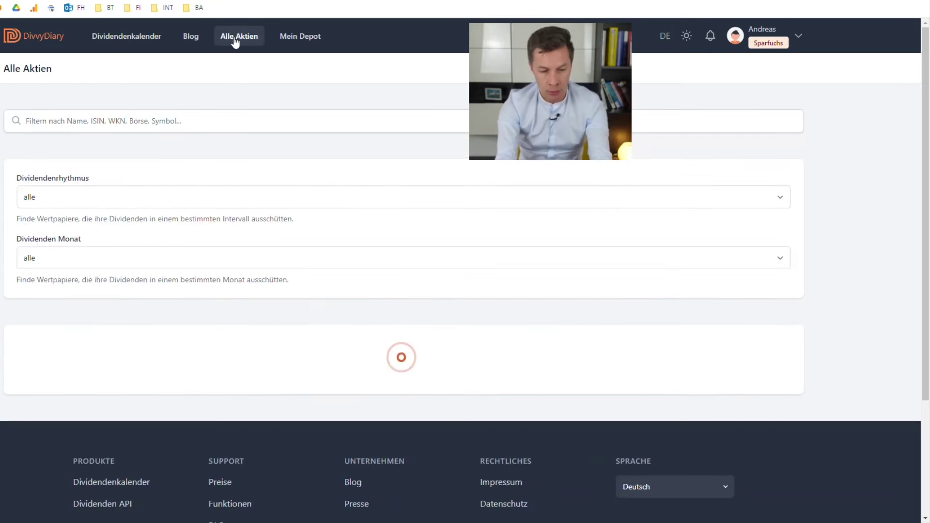
pyautogui.click(139, 126)
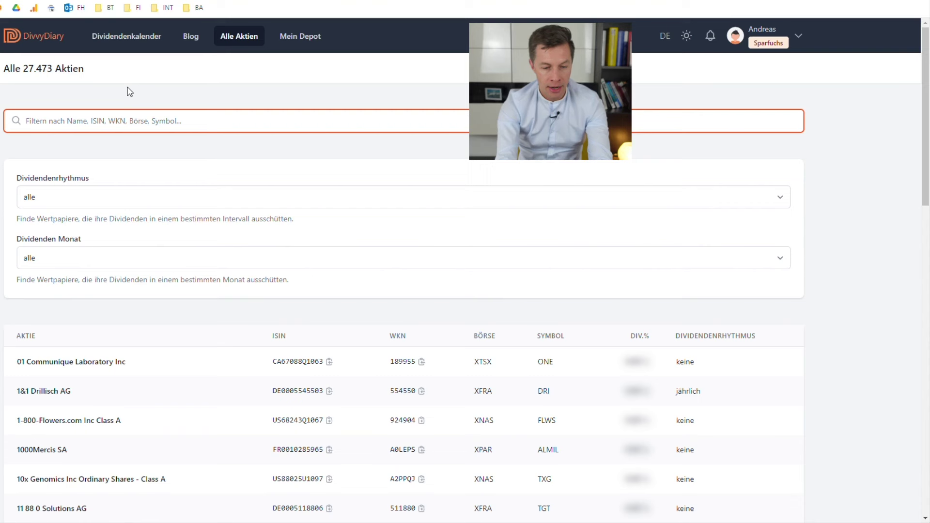
pyautogui.write('rbi')
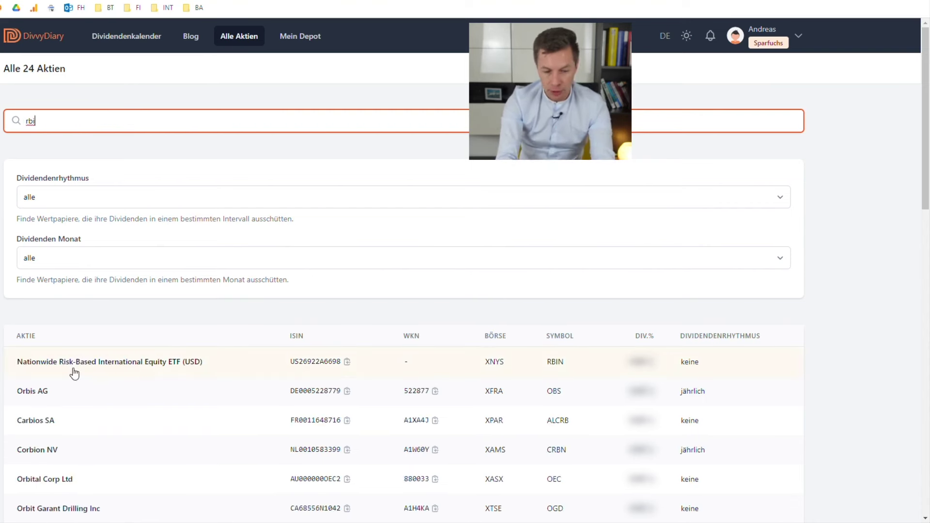
pyautogui.hotkey('ctrl', 'a')
pyautogui.write('ra')
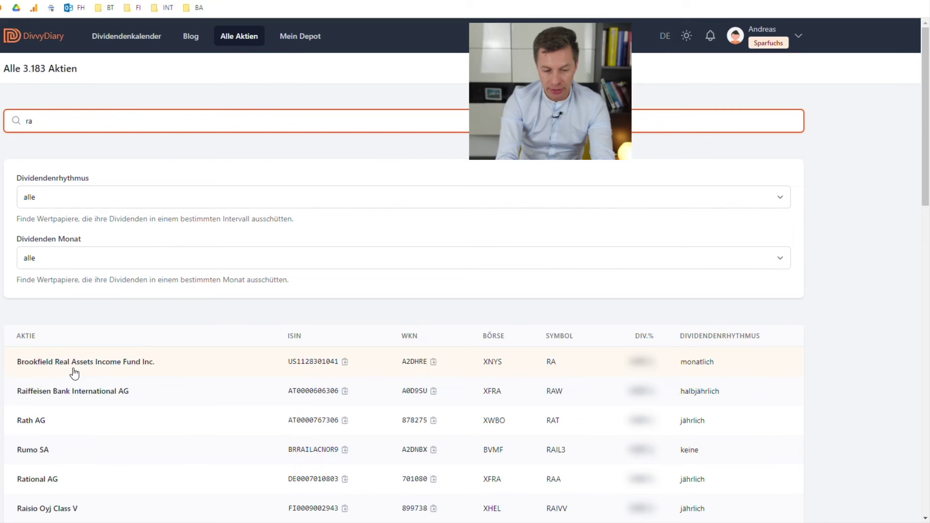
pyautogui.write('iffeisen')
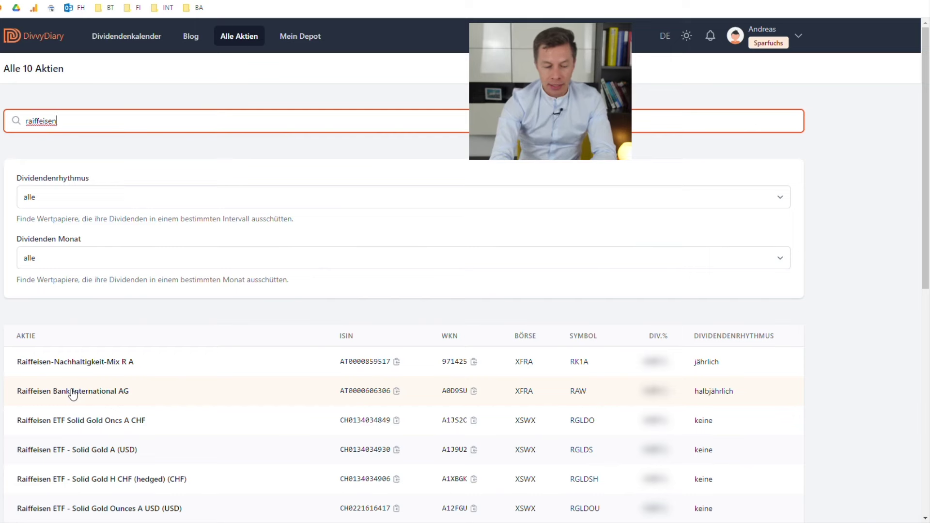
pyautogui.click(72, 393)
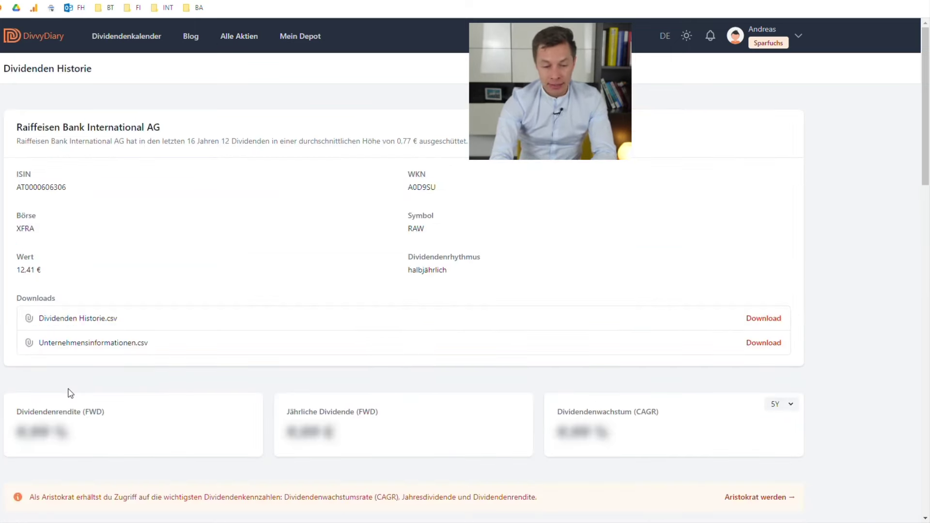
# Display Raiffeisen Bank International AG's dividend chart for the entire available period and review its key dividend figures.
pyautogui.scroll(-7, 70, 393)
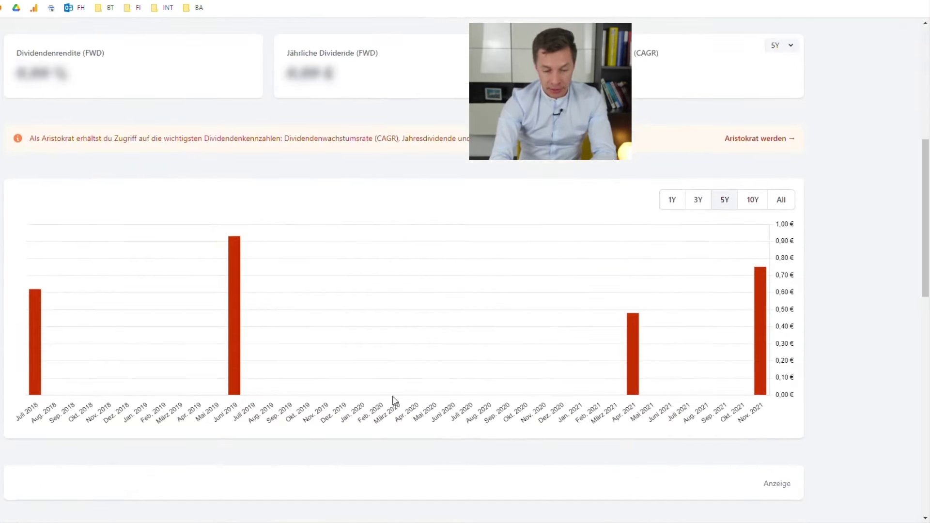
pyautogui.click(784, 200)
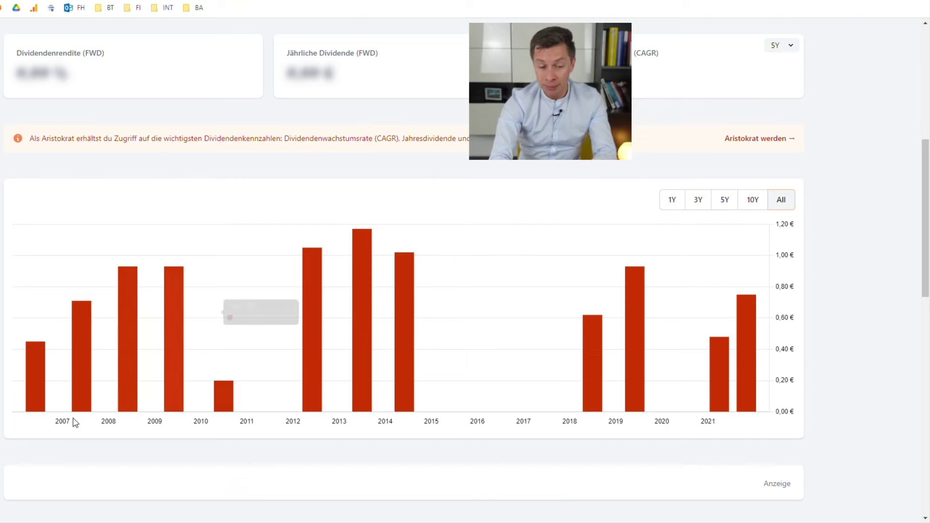
pyautogui.moveTo(35, 390)
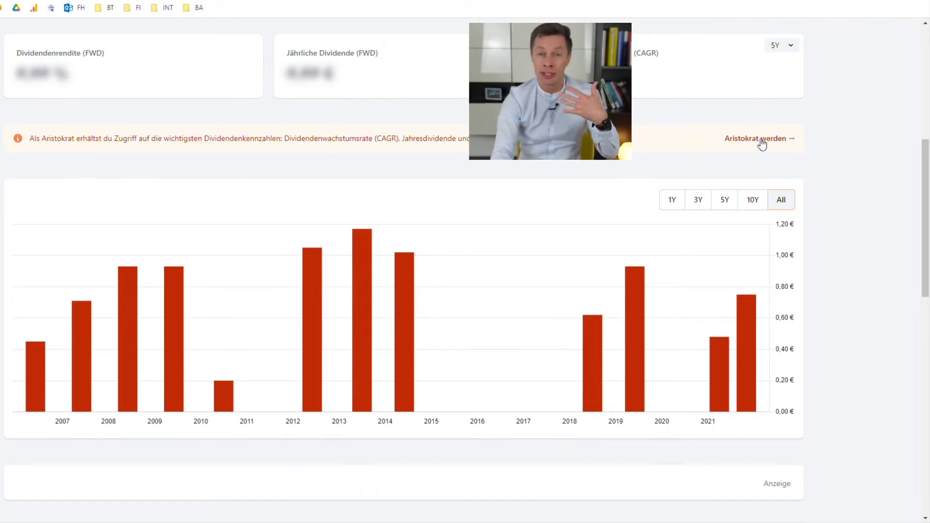
pyautogui.scroll(7, 762, 144)
pyautogui.scroll(-5, 762, 144)
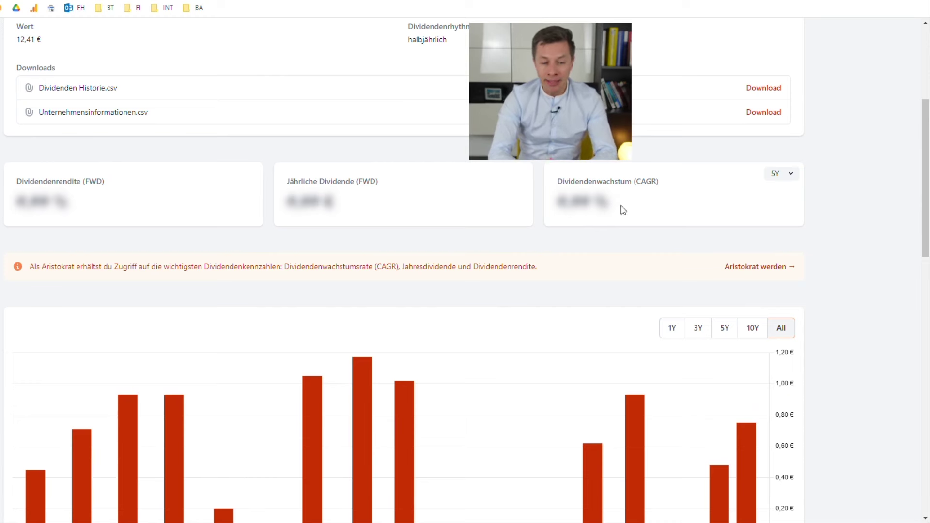
pyautogui.scroll(5, 737, 187)
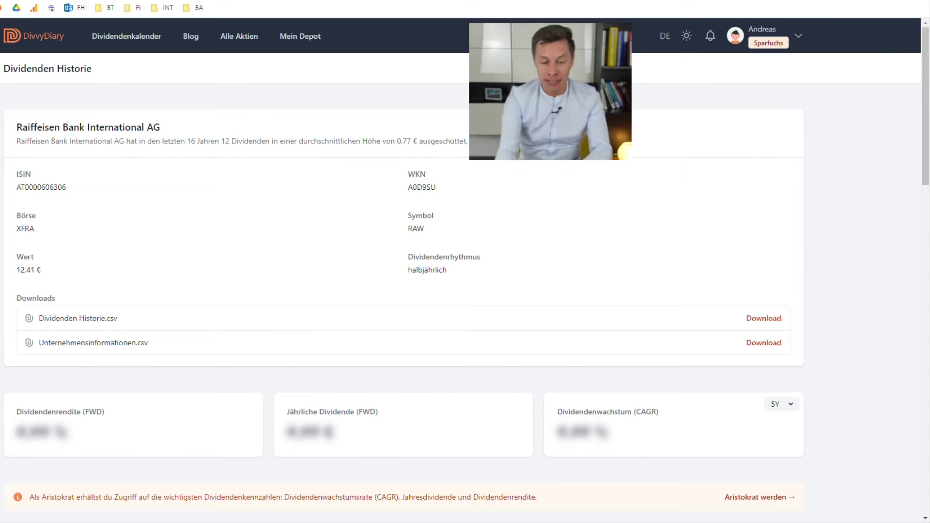
# Open the personal portfolio overview and switch the average dividend yield to be based on the purchase value (Einstandswert).
pyautogui.click(298, 39)
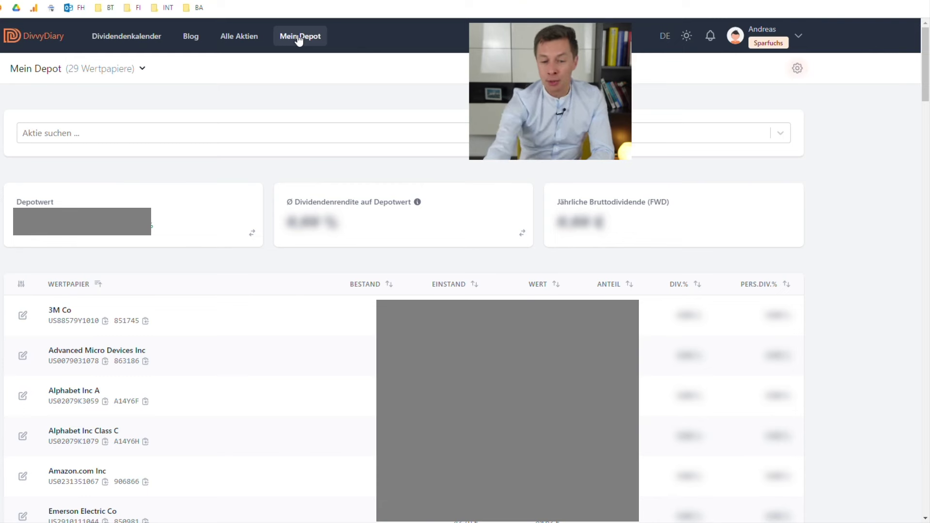
pyautogui.scroll(-2, 299, 41)
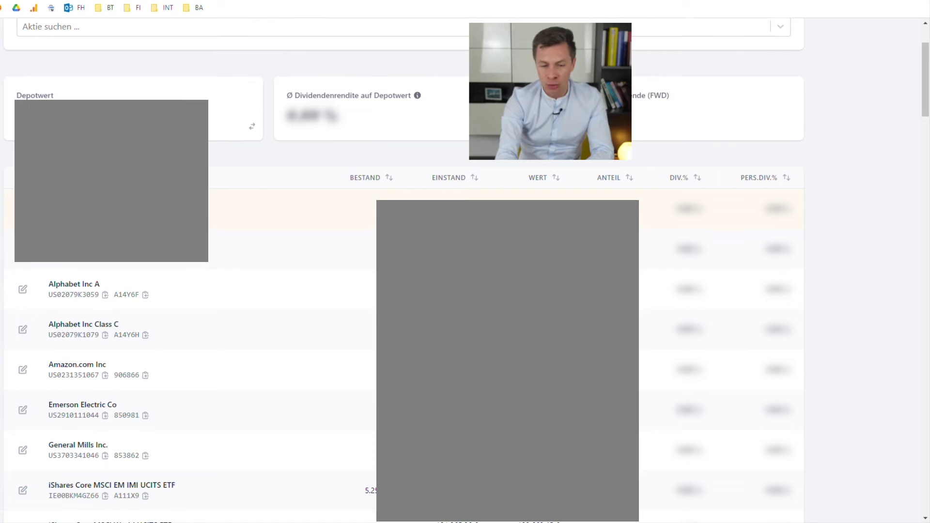
pyautogui.scroll(2, 366, 213)
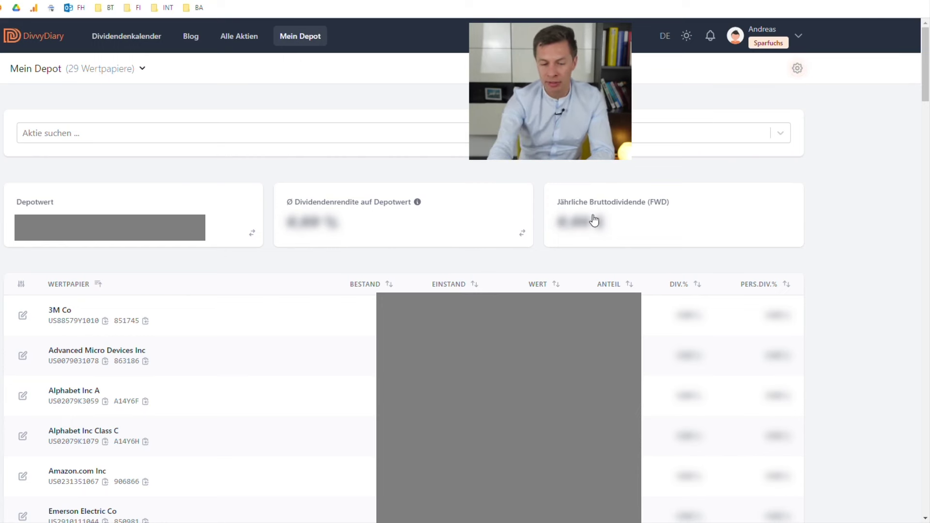
pyautogui.click(523, 234)
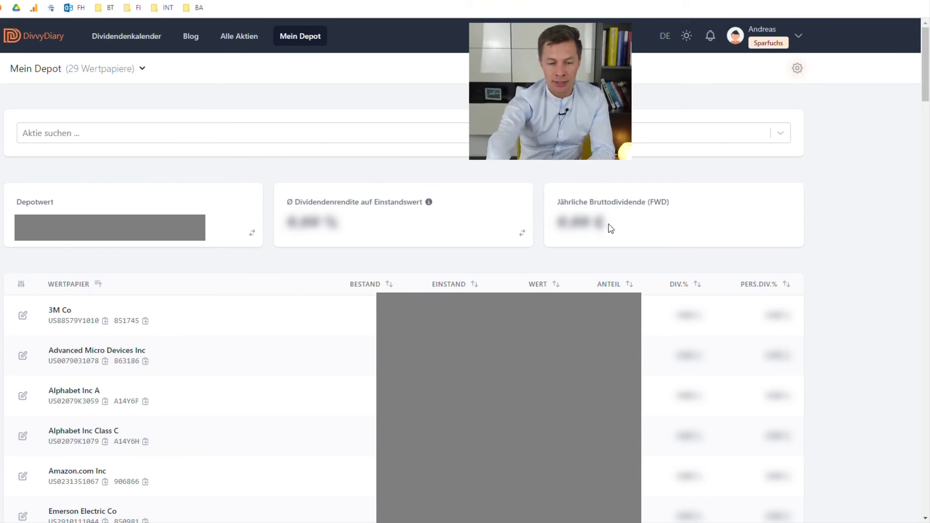
# Look through the portfolio's holdings table, the CSV data import area and the historical dividend overview.
pyautogui.scroll(-5, 560, 267)
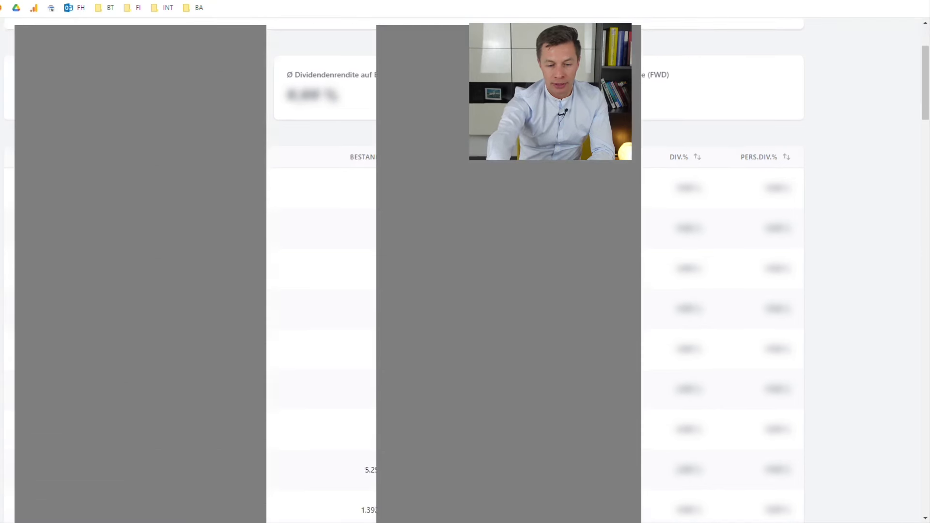
pyautogui.scroll(-3, 465, 272)
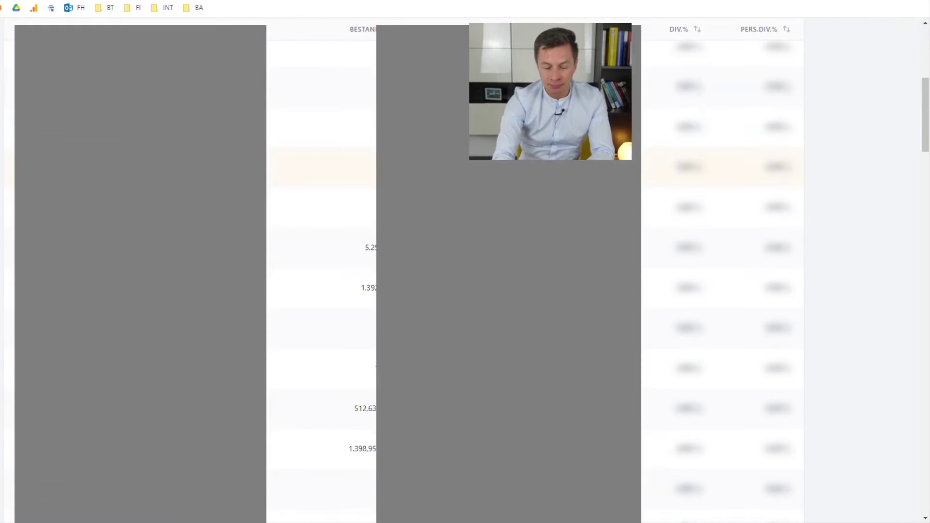
pyautogui.scroll(-20, 465, 271)
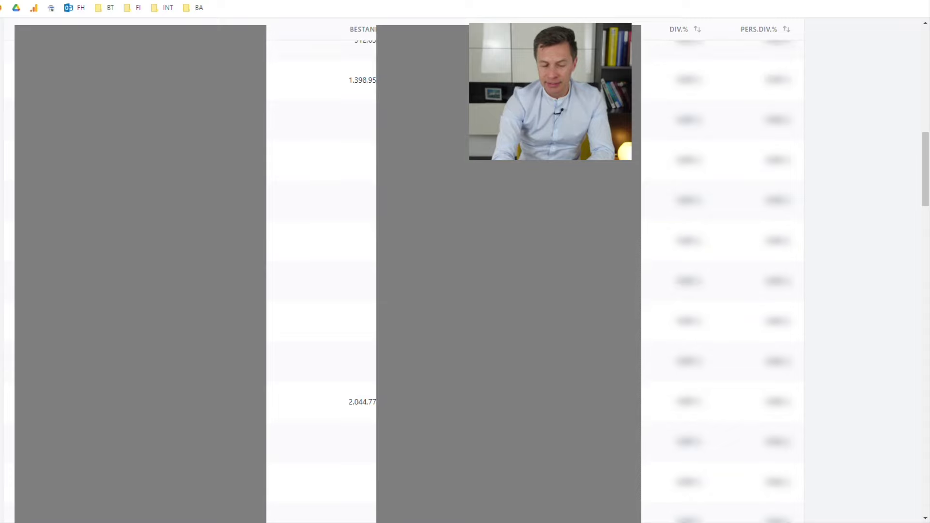
pyautogui.scroll(15, 465, 272)
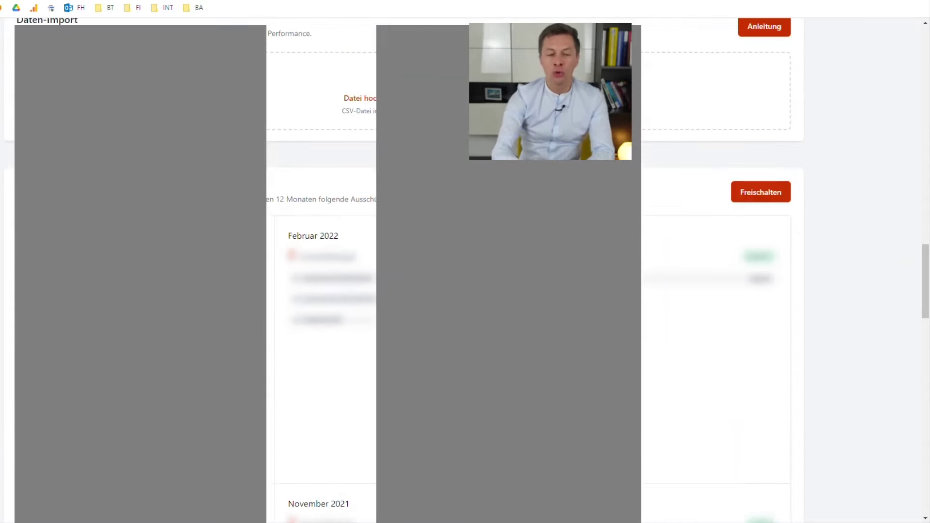
pyautogui.scroll(-6, 465, 271)
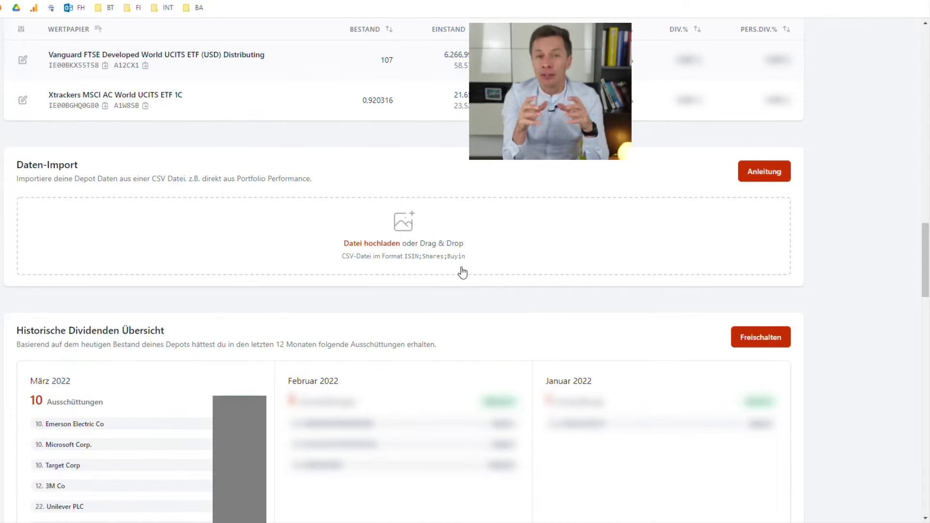
pyautogui.scroll(-5, 463, 272)
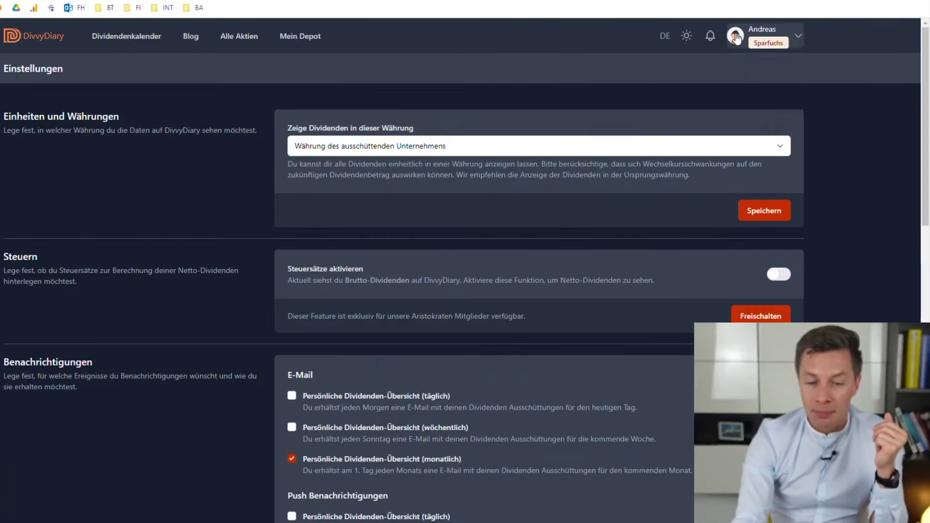
# Look at the account menu and examine the dividend currency, tax rate and e-mail notification settings.
pyautogui.click(736, 38)
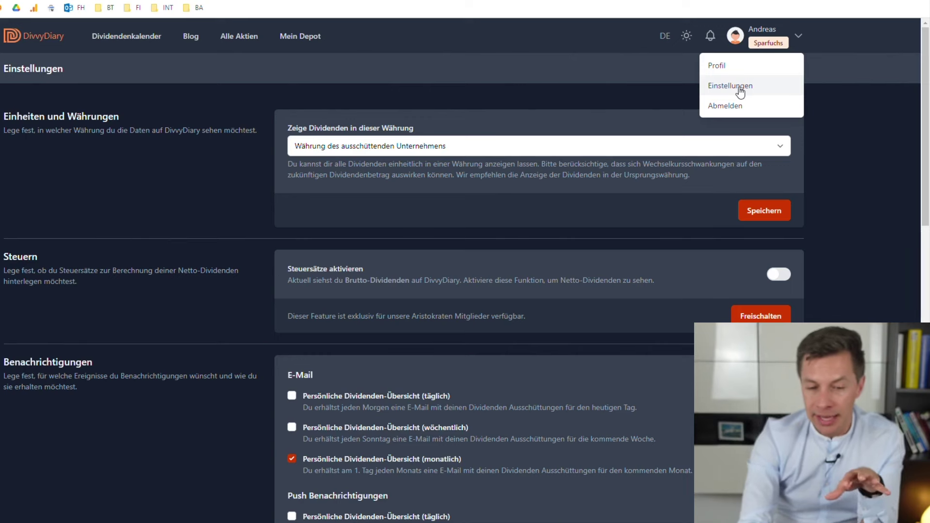
pyautogui.scroll(-1, 740, 90)
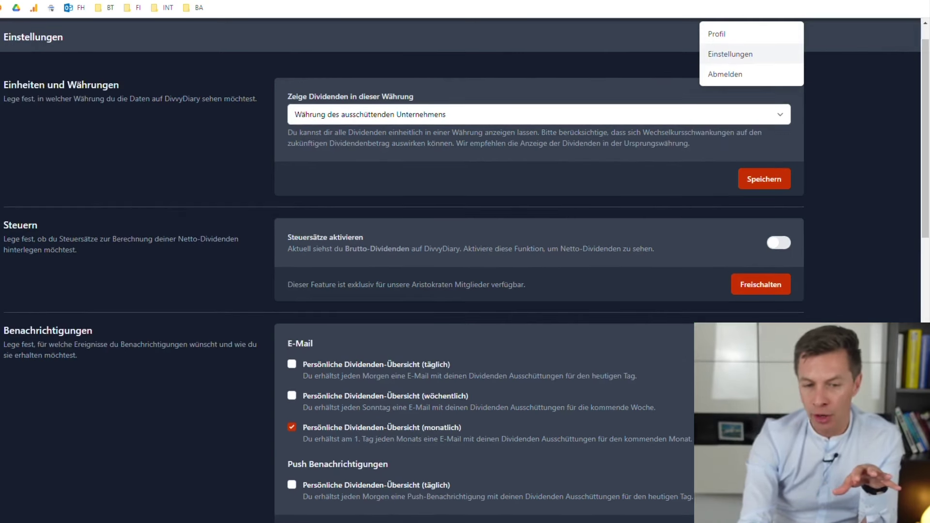
pyautogui.click(456, 118)
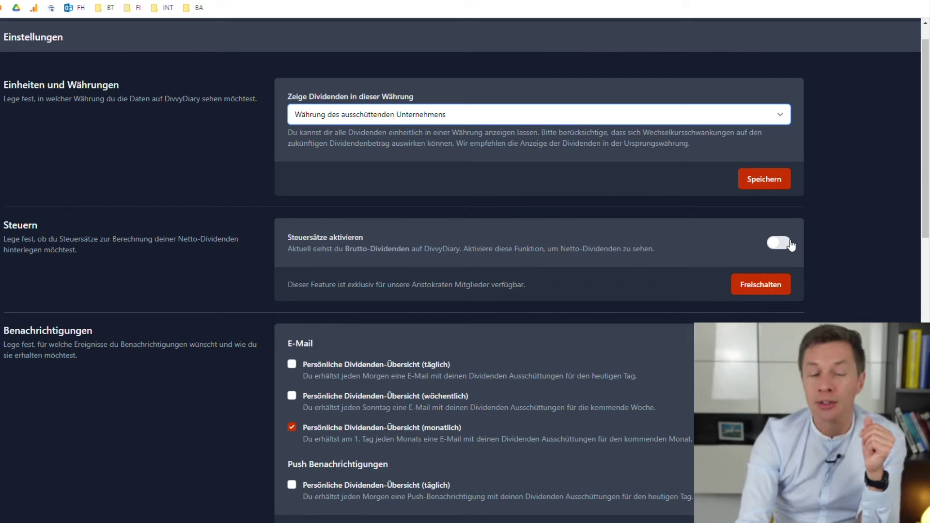
pyautogui.scroll(-3, 790, 245)
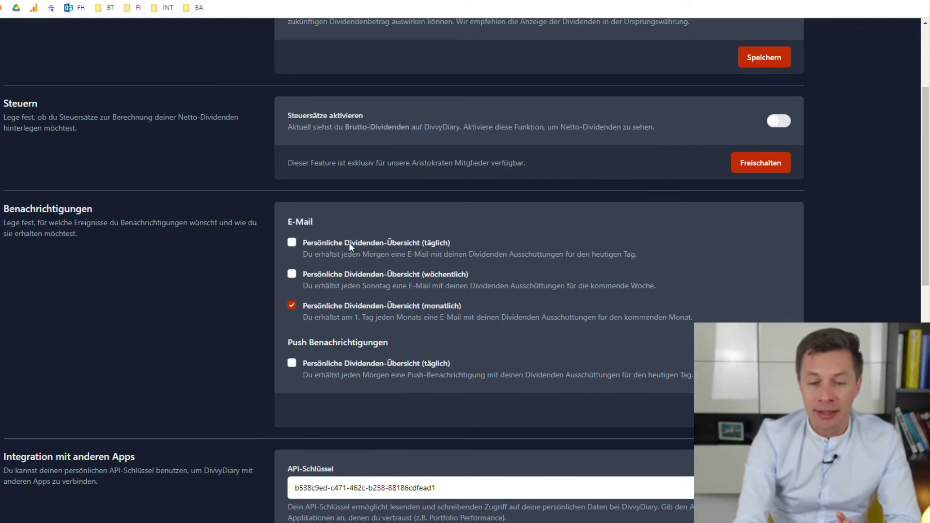
# Examine the push notification and API key settings and the calendar export's portfolio choice and URL fields.
pyautogui.scroll(-4, 351, 246)
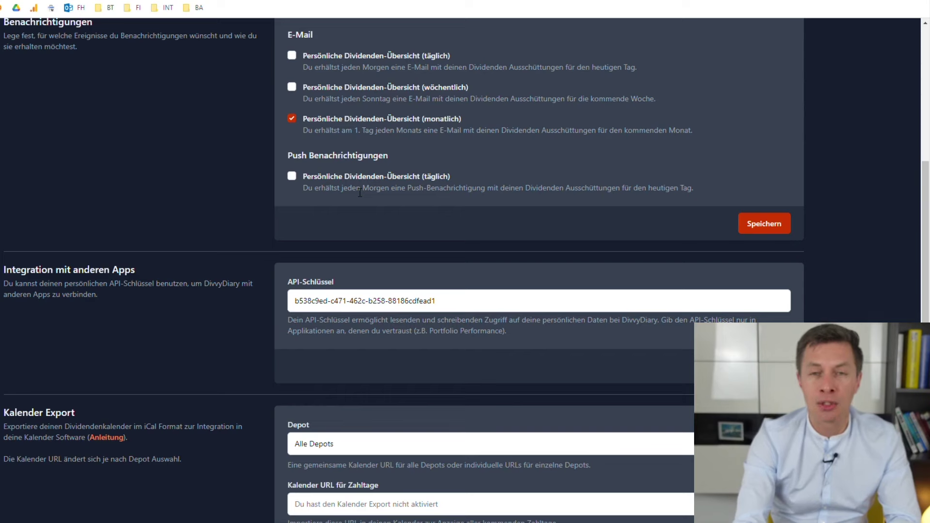
pyautogui.scroll(-3, 360, 193)
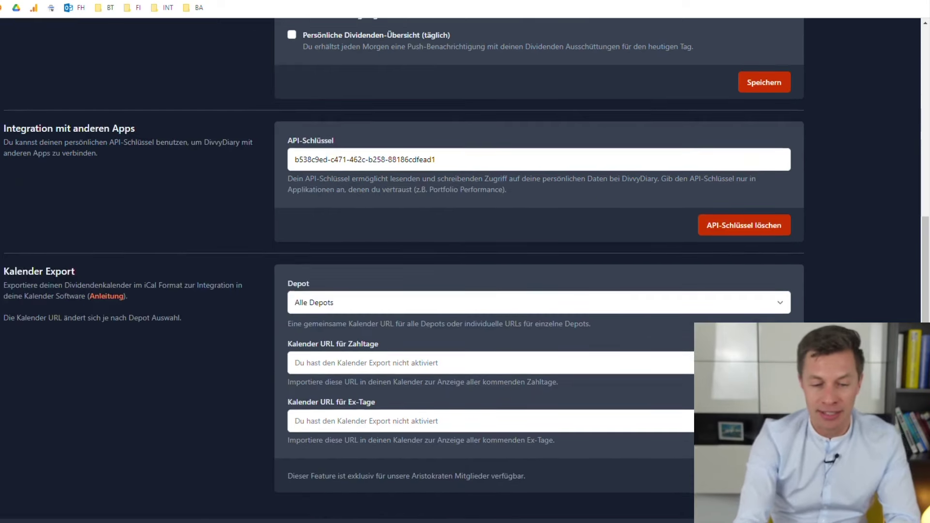
pyautogui.scroll(-2, 460, 271)
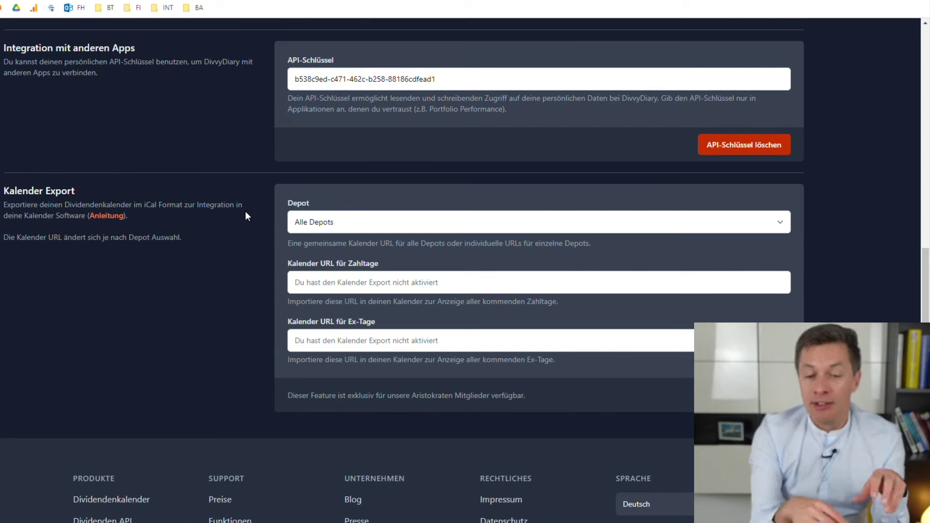
pyautogui.click(328, 227)
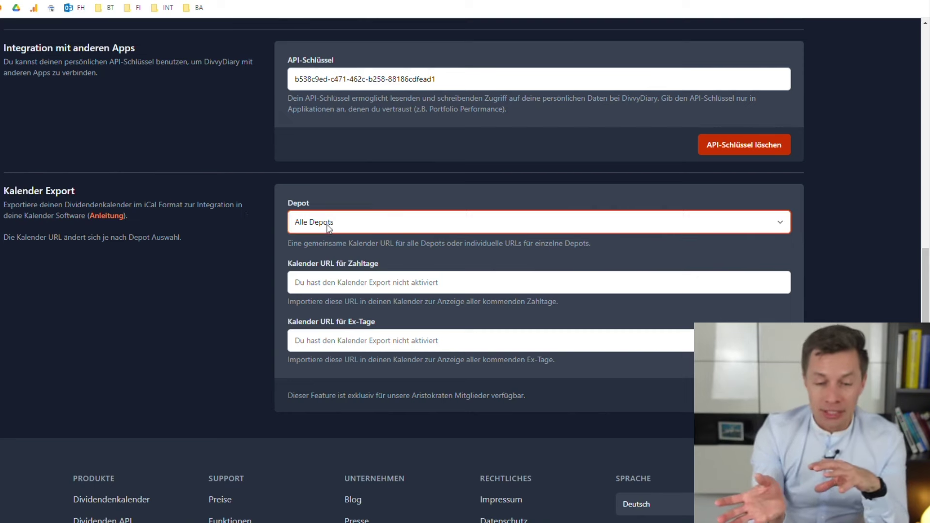
pyautogui.click(343, 288)
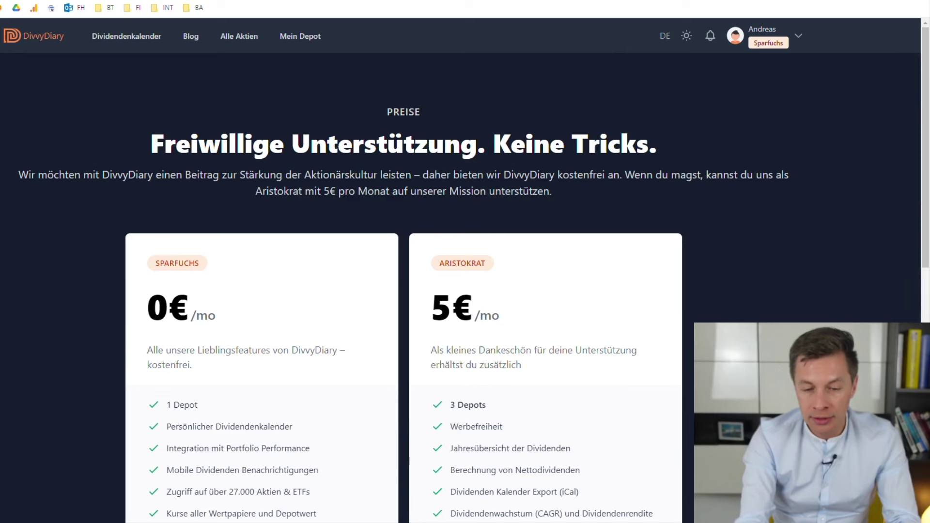
# Compare the features and prices of the Sparfuchs and Aristokrat plans, including the yearly payment discount.
pyautogui.scroll(-3, 465, 269)
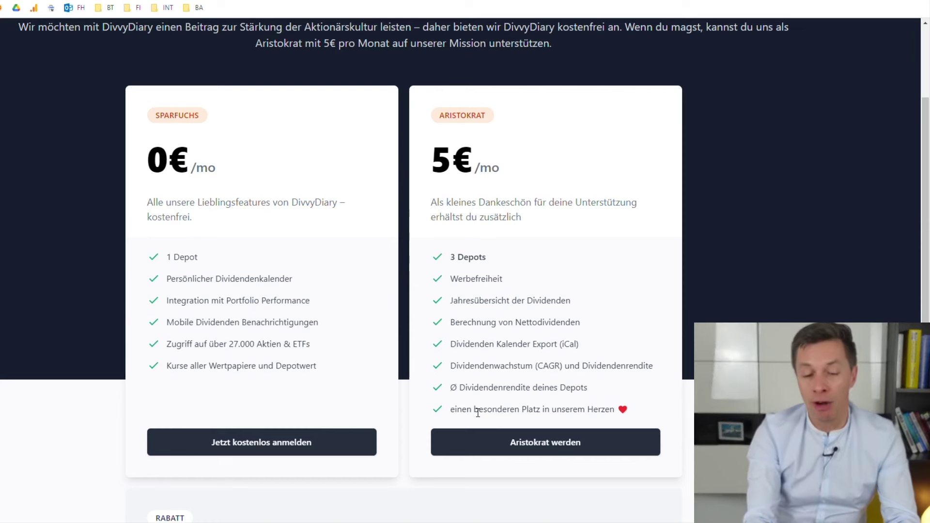
pyautogui.scroll(-4, 478, 412)
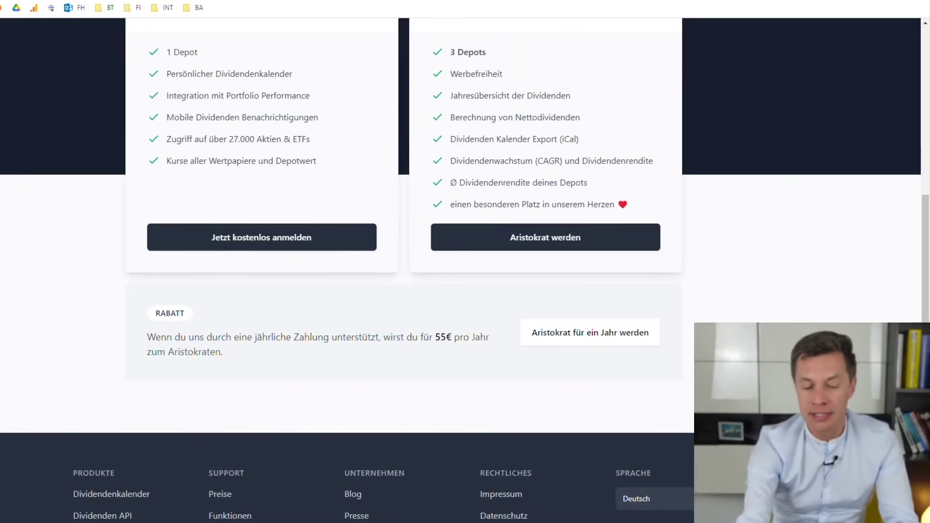
pyautogui.scroll(2, 465, 262)
pyautogui.scroll(1, 465, 270)
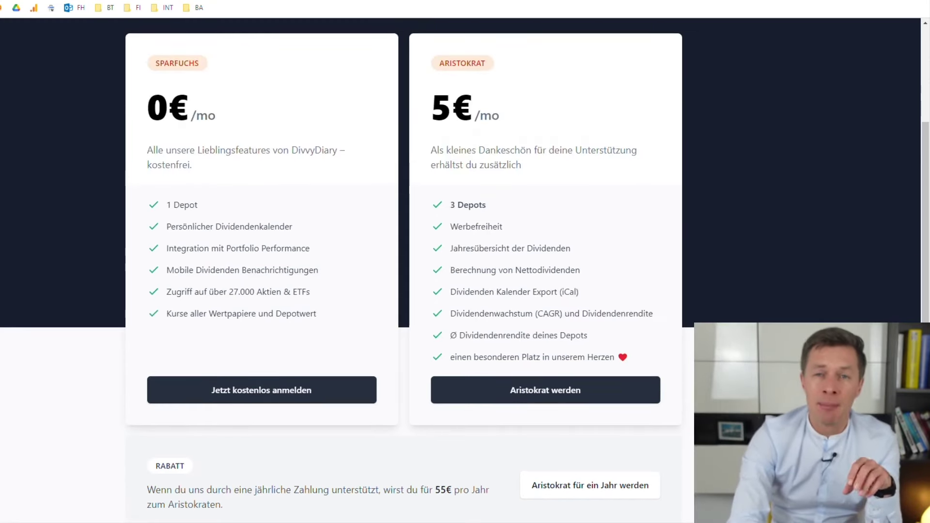
pyautogui.scroll(-1, 465, 261)
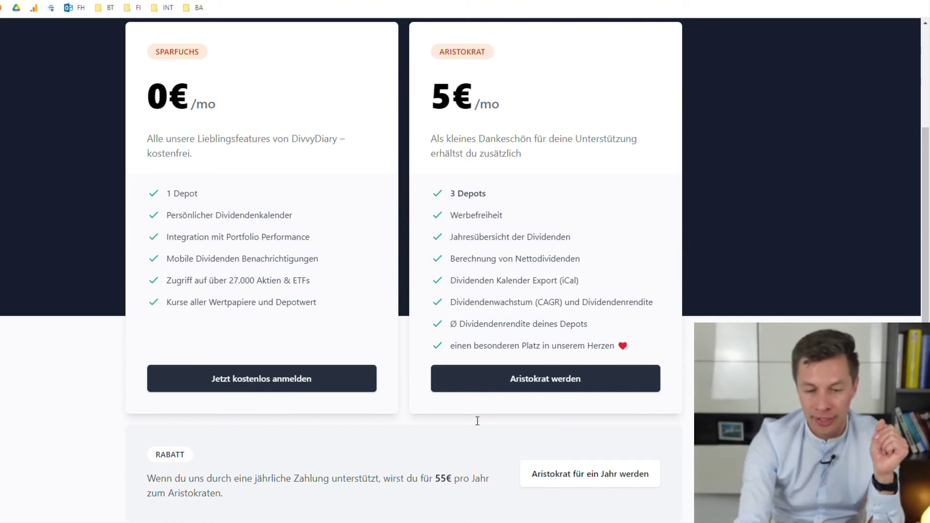
# Save the profile and upgrade the subscription to the Aristokrat monatlich plan at 5€ / Monat.
pyautogui.click(563, 377)
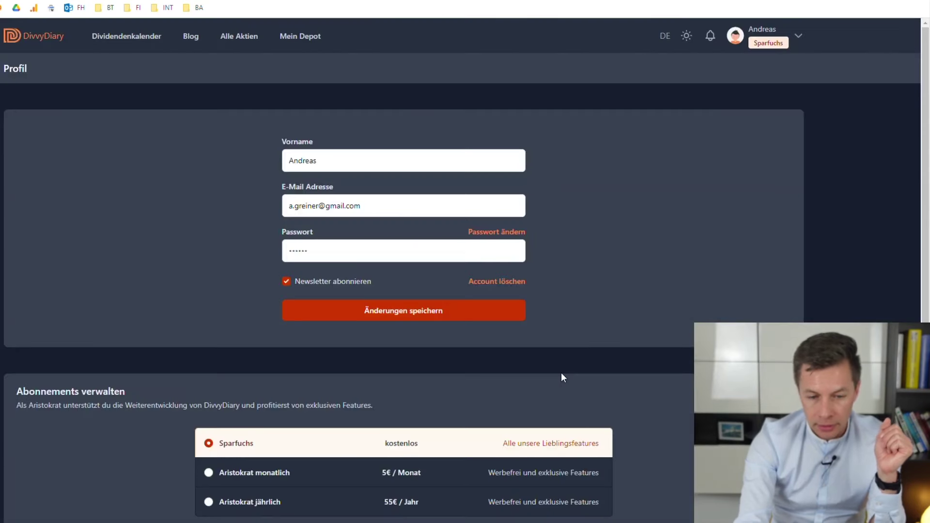
pyautogui.click(382, 314)
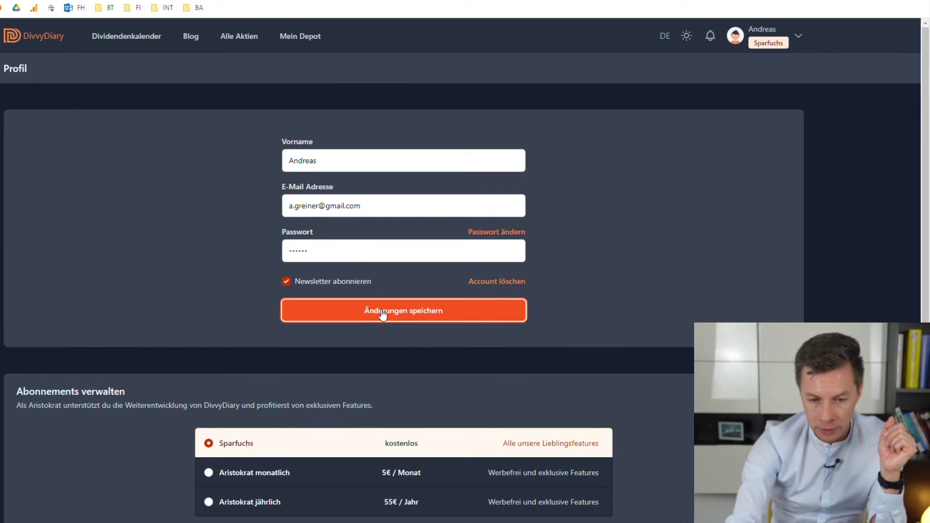
pyautogui.click(245, 473)
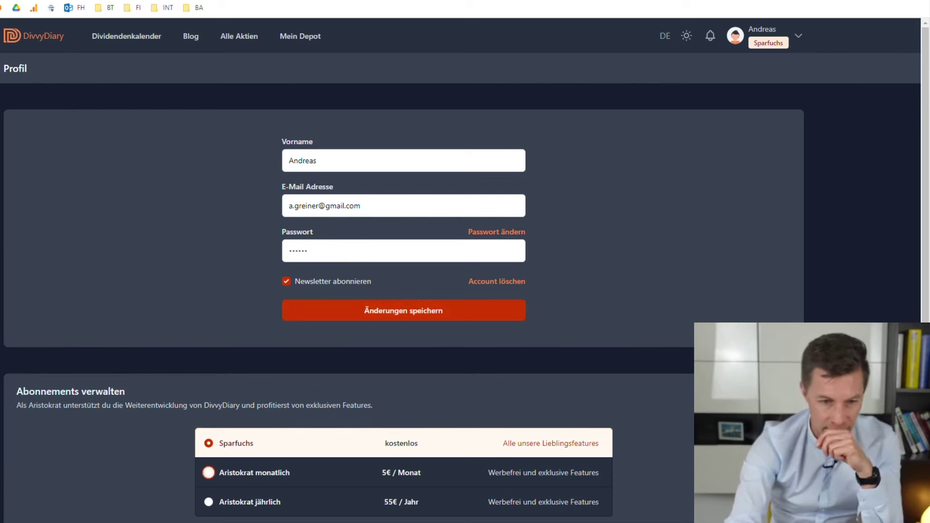
pyautogui.scroll(-5, 339, 290)
pyautogui.click(227, 289)
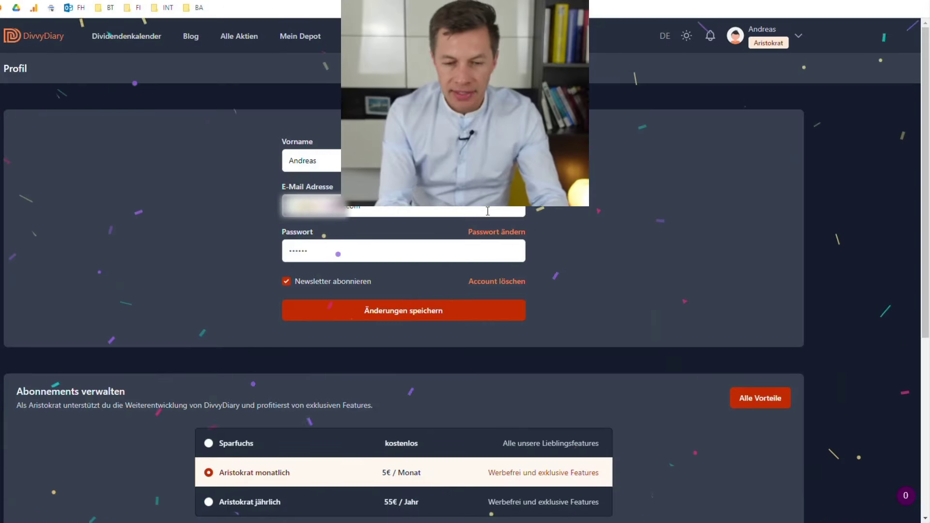
# Open the personal portfolio and view the monthly distributions in its historical dividend overview.
pyautogui.click(308, 41)
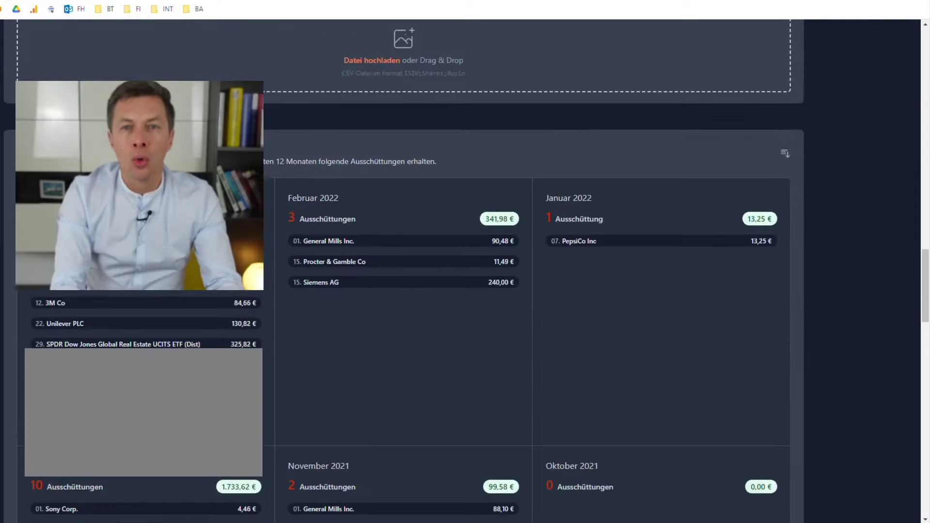
pyautogui.scroll(-2, 403, 271)
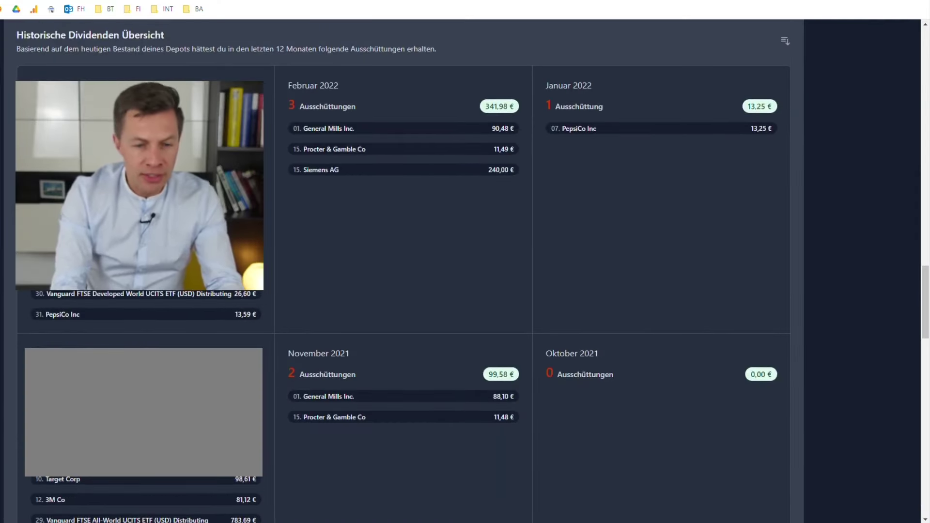